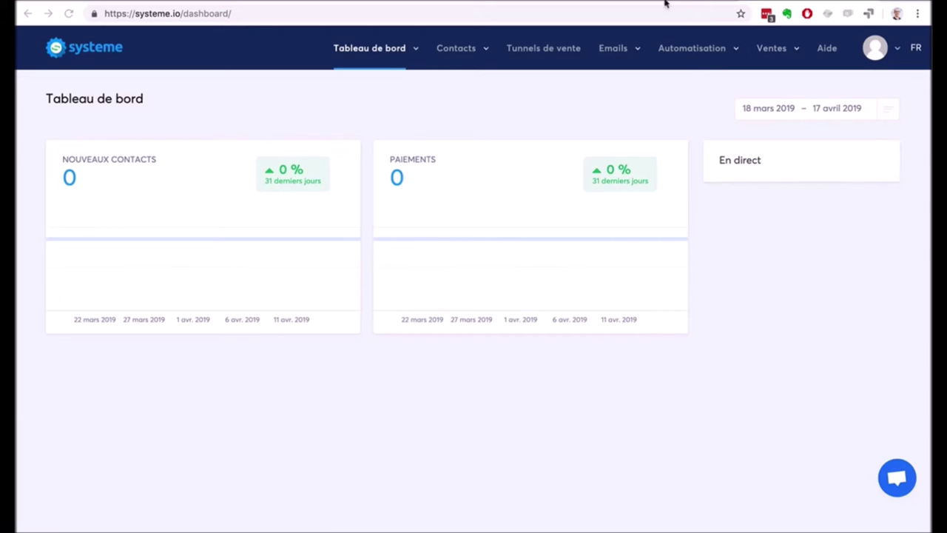
Search the help centre for "comment créer un for" and view the article "Comment créer une page de capture ou une popup"
{"action": "key", "text": "ctrl+Tab"}
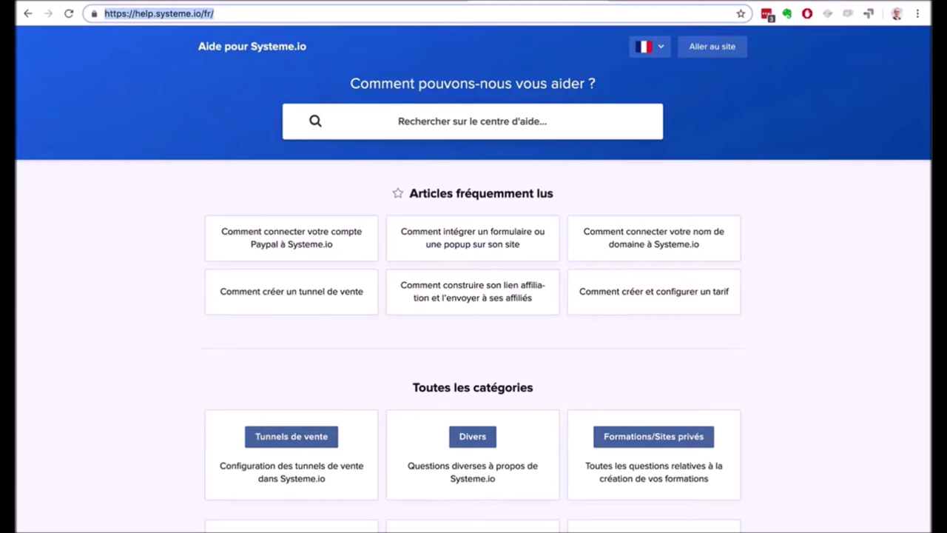
{"action": "left_click", "coordinate": [459, 121]}
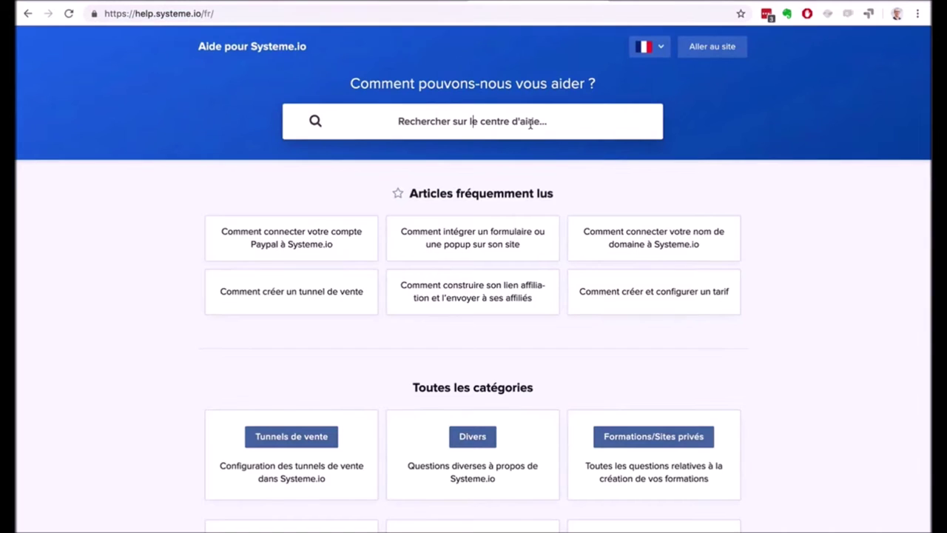
{"action": "type", "text": "comment "}
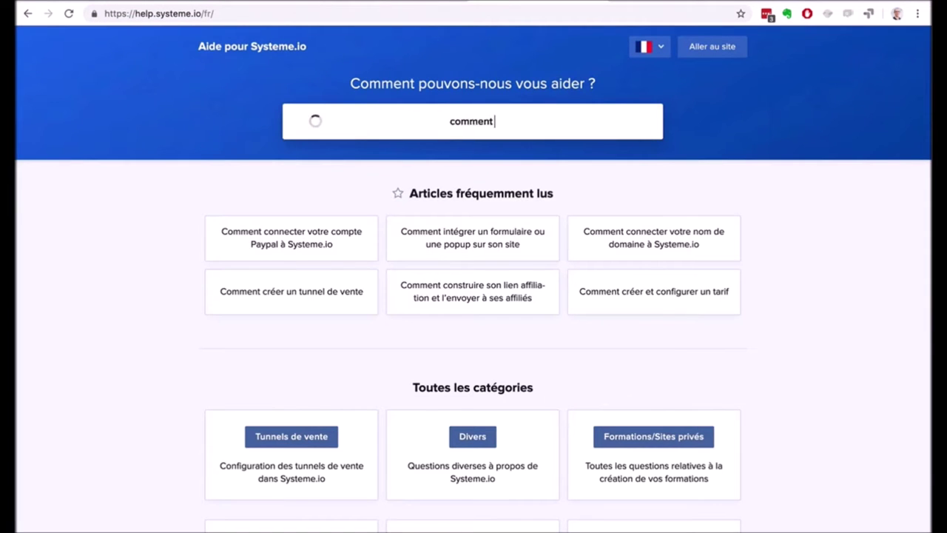
{"action": "type", "text": "créer un for"}
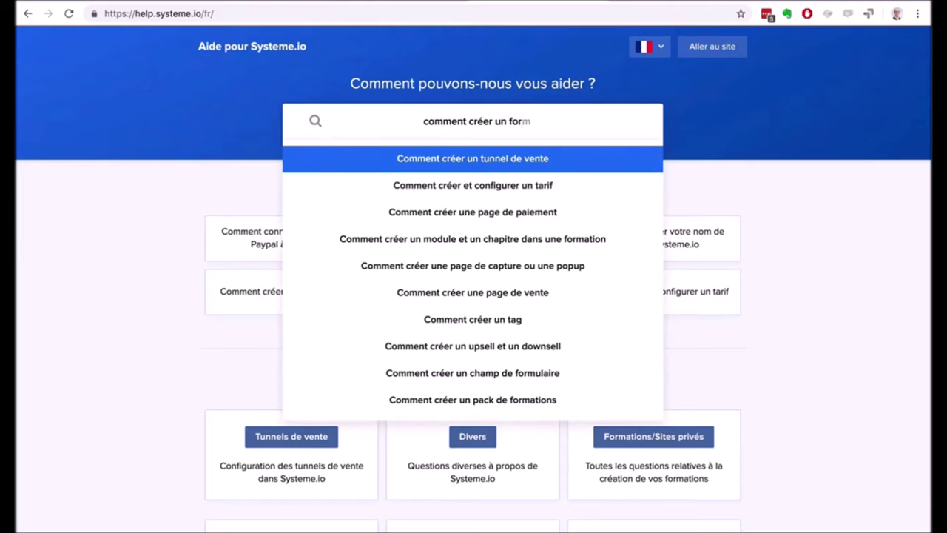
{"action": "left_click", "coordinate": [517, 276]}
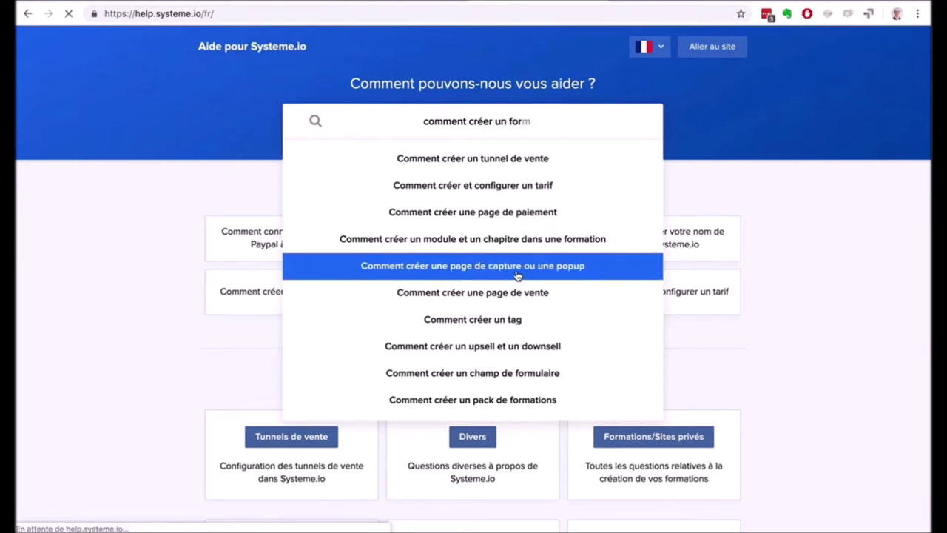
{"action": "scroll", "coordinate": [797, 271], "scroll_direction": "down", "scroll_amount": 4}
{"action": "scroll", "coordinate": [797, 271], "scroll_direction": "up", "scroll_amount": 3}
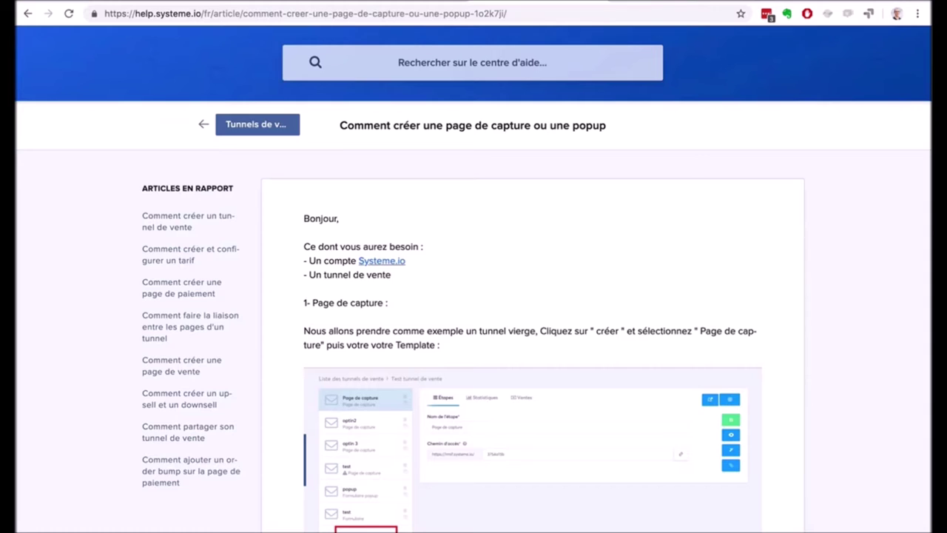
Review the commission offer and affiliation links on the affiliate dashboard, and return to the main dashboard
{"action": "left_click", "coordinate": [821, 1]}
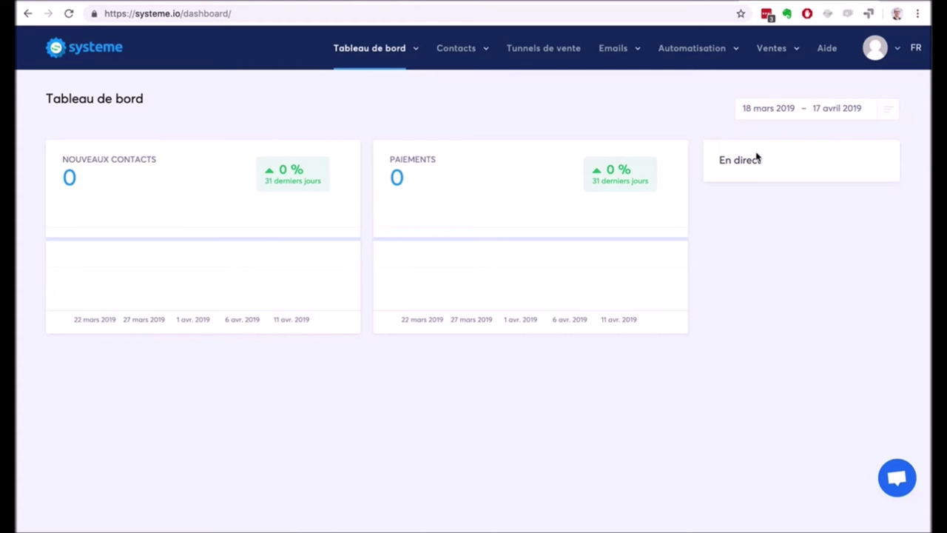
{"action": "mouse_move", "coordinate": [414, 57]}
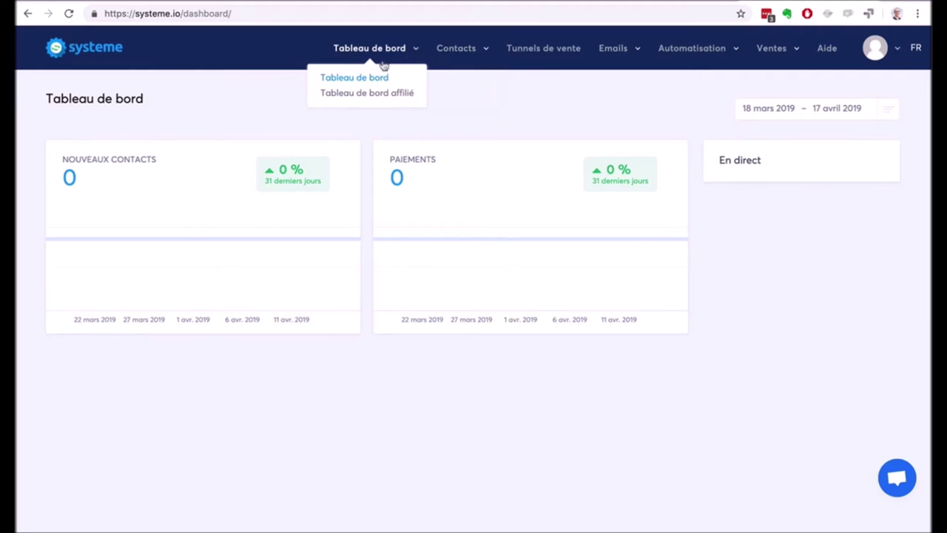
{"action": "left_click", "coordinate": [359, 94]}
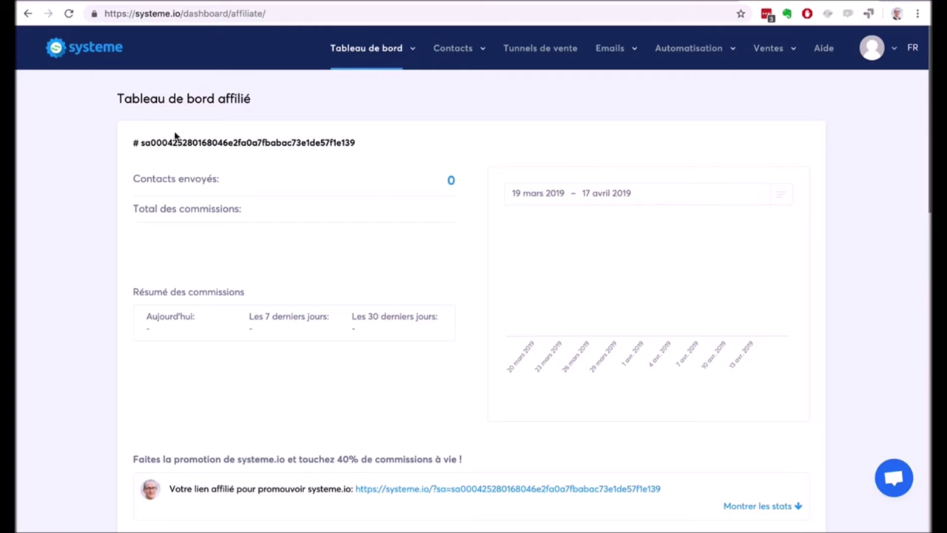
{"action": "scroll", "coordinate": [83, 246], "scroll_direction": "down", "scroll_amount": 3}
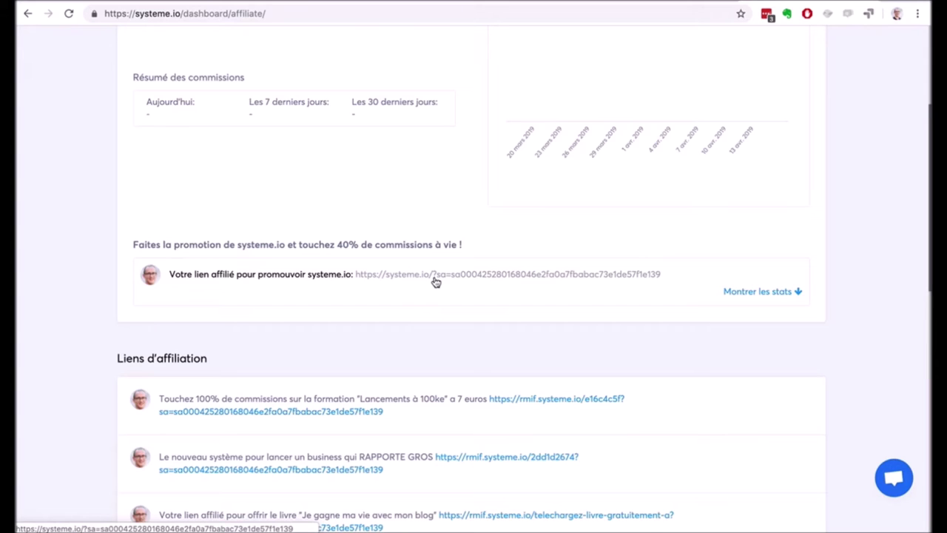
{"action": "left_click_drag", "start_coordinate": [335, 244], "coordinate": [466, 245]}
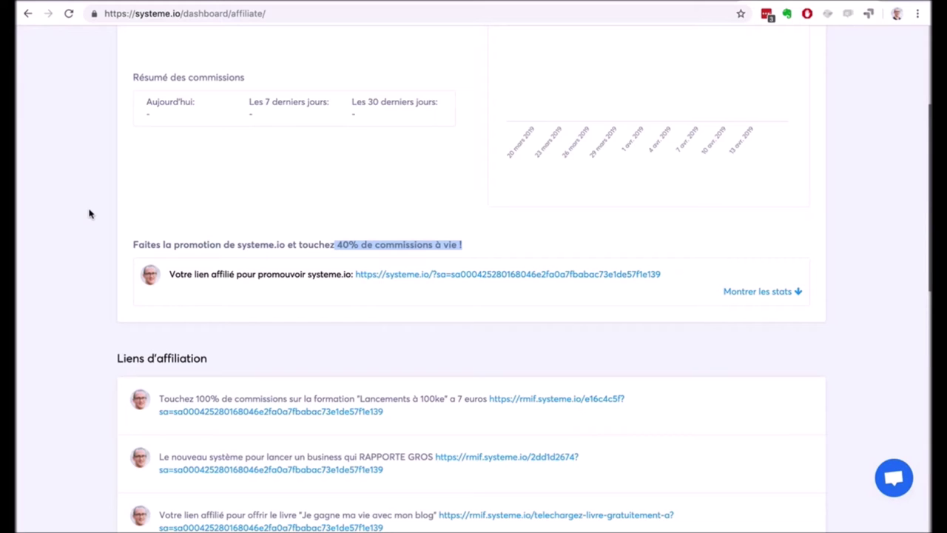
{"action": "scroll", "coordinate": [88, 214], "scroll_direction": "up", "scroll_amount": 5}
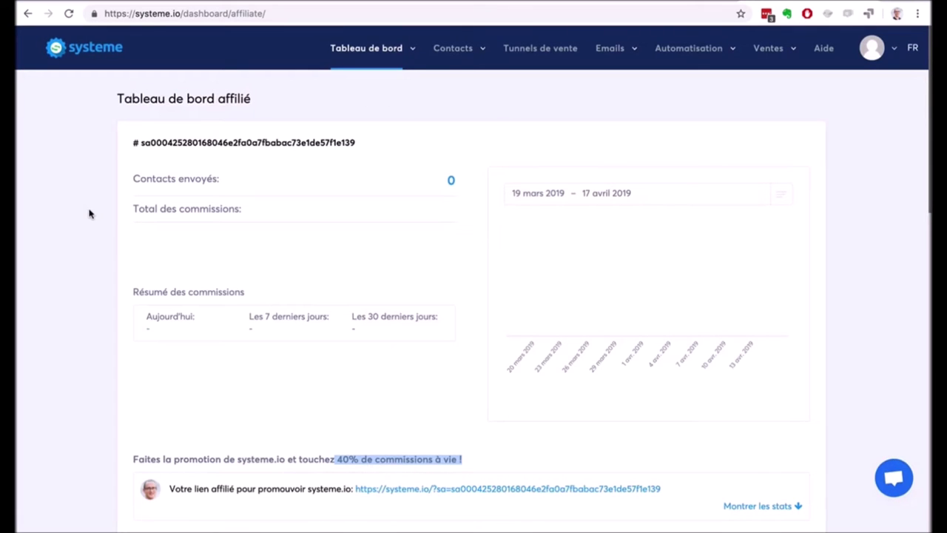
{"action": "scroll", "coordinate": [102, 239], "scroll_direction": "down", "scroll_amount": 5}
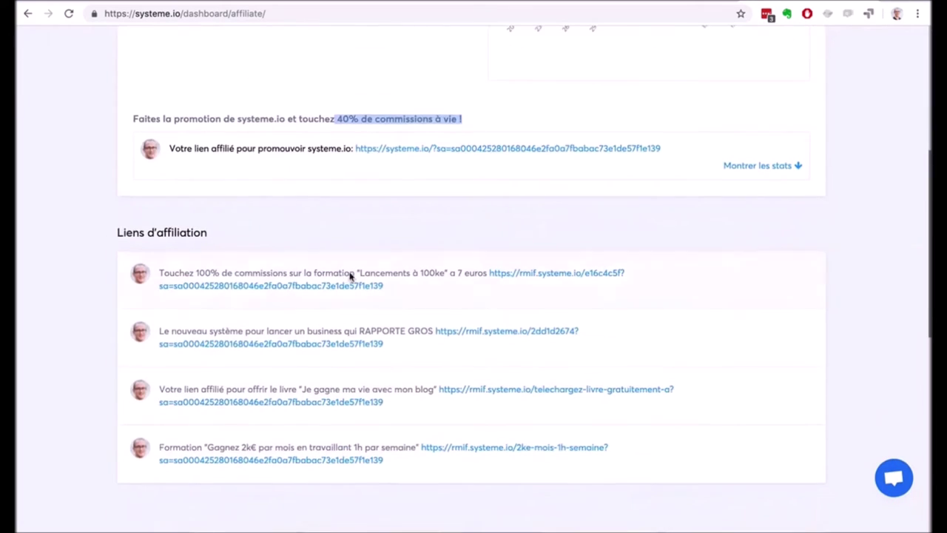
{"action": "scroll", "coordinate": [89, 225], "scroll_direction": "up", "scroll_amount": 3}
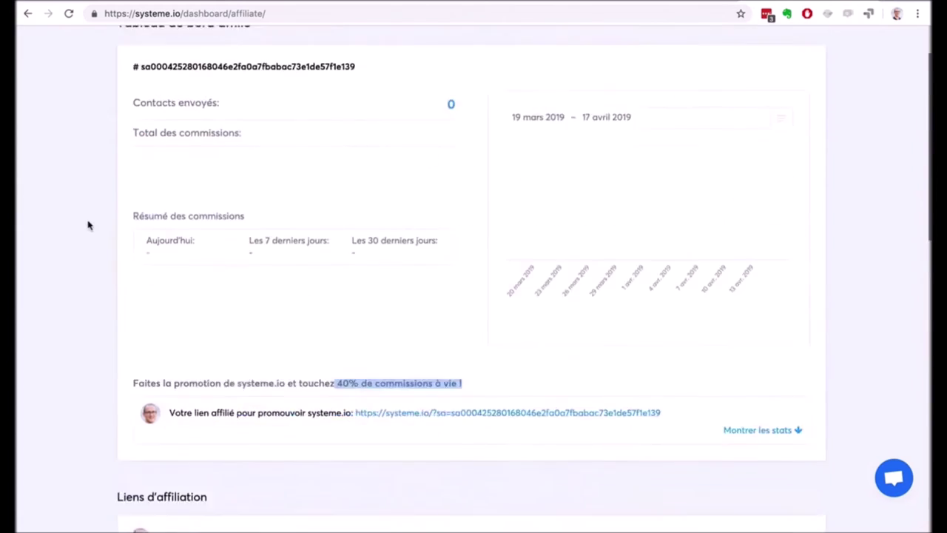
{"action": "scroll", "coordinate": [88, 225], "scroll_direction": "up", "scroll_amount": 2}
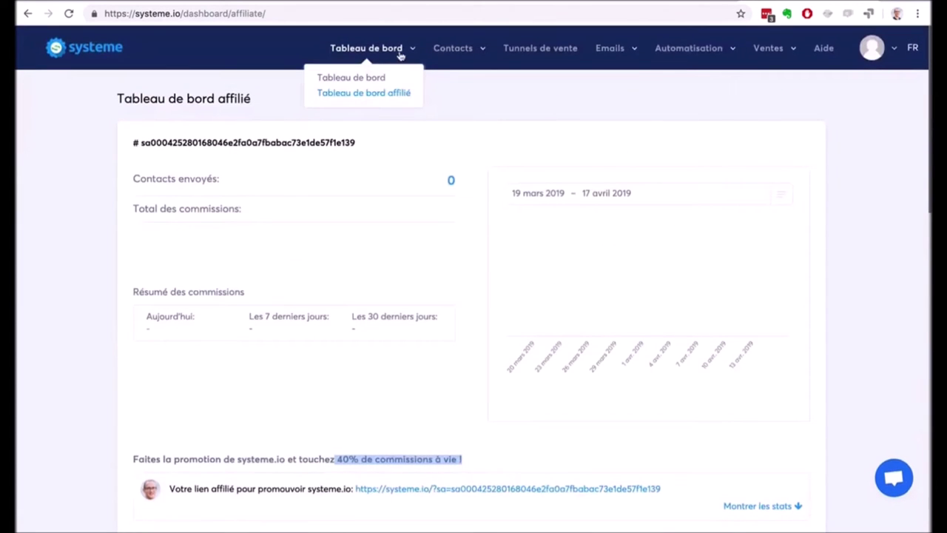
{"action": "left_click", "coordinate": [366, 80]}
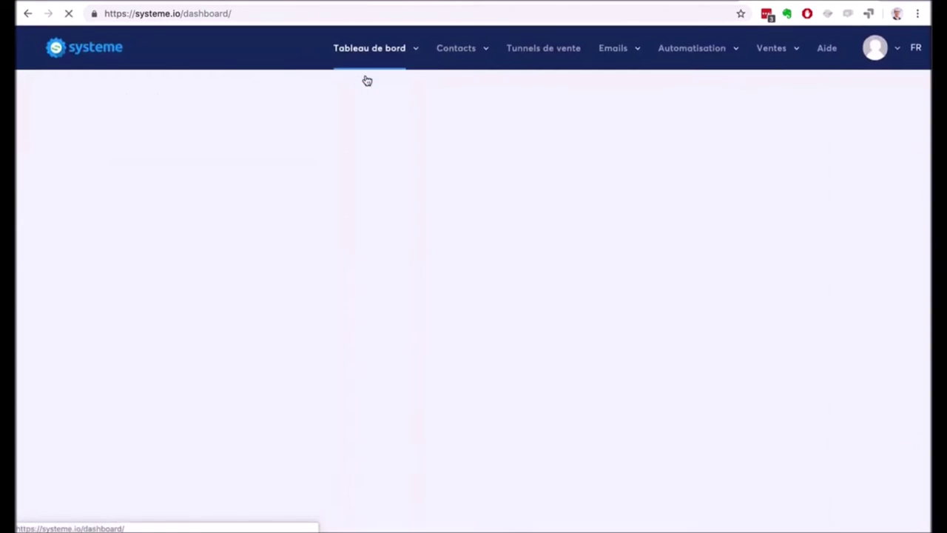
Open the contact list and examine all of its available filter criteria
{"action": "mouse_move", "coordinate": [435, 60]}
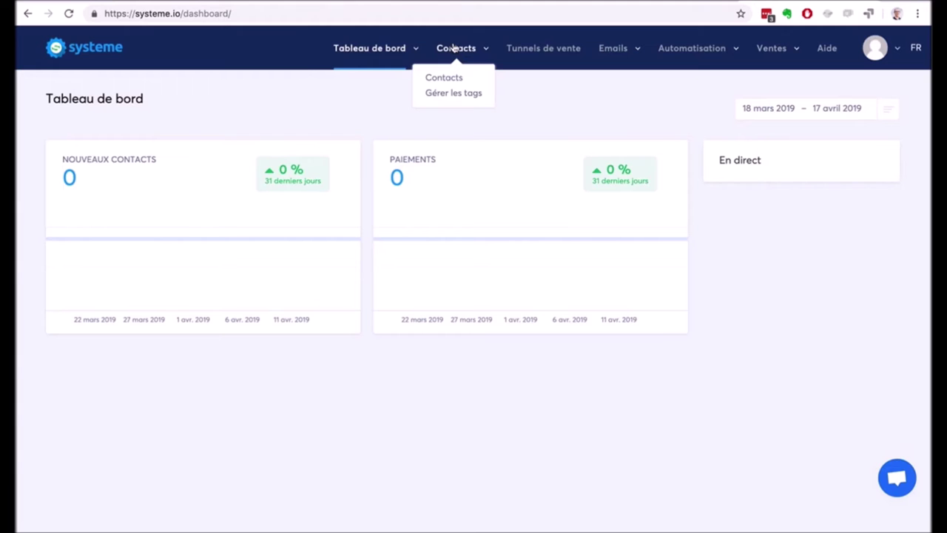
{"action": "left_click", "coordinate": [448, 76]}
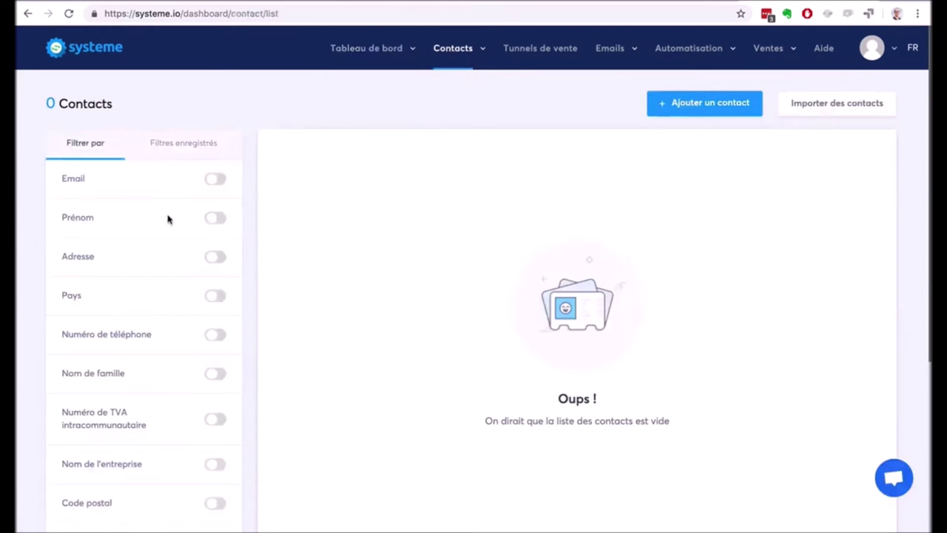
{"action": "scroll", "coordinate": [169, 218], "scroll_direction": "down", "scroll_amount": 4}
{"action": "scroll", "coordinate": [168, 218], "scroll_direction": "up", "scroll_amount": 3}
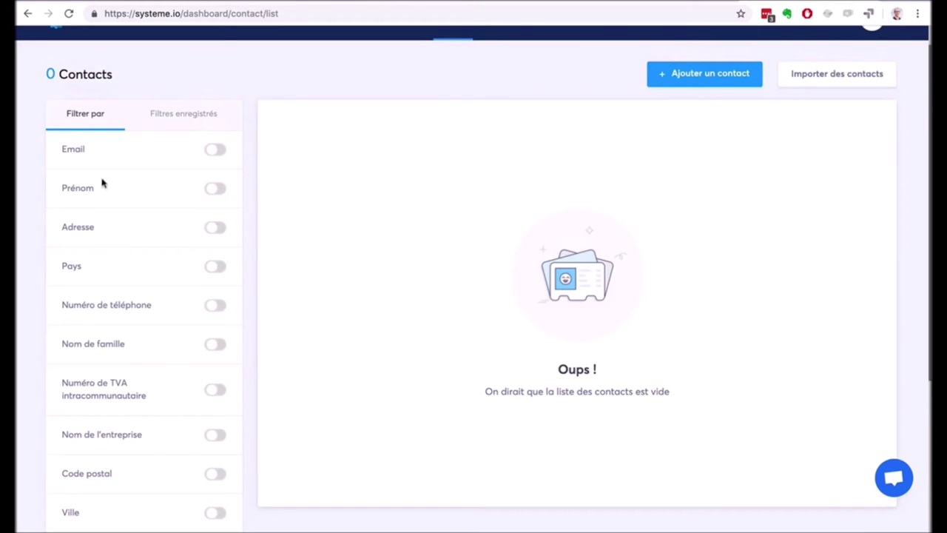
{"action": "scroll", "coordinate": [137, 304], "scroll_direction": "down", "scroll_amount": 5}
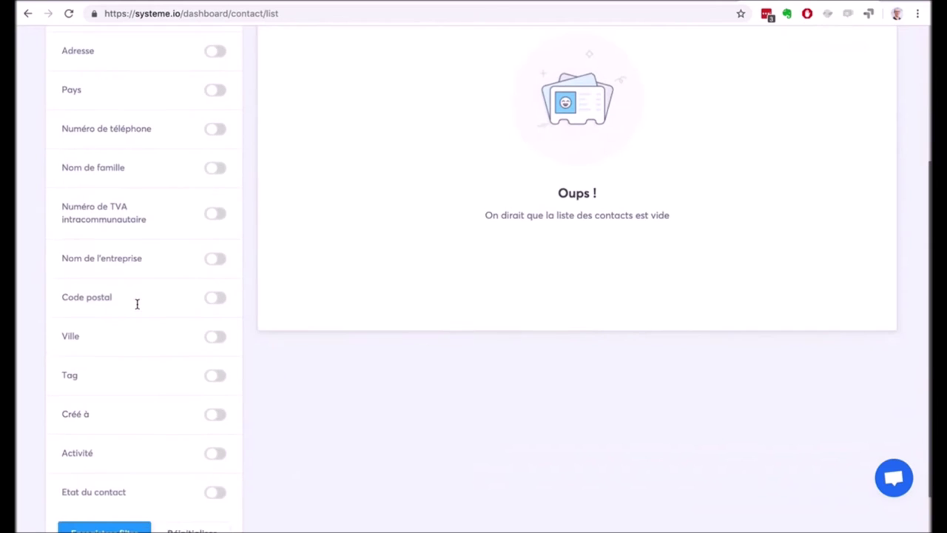
{"action": "scroll", "coordinate": [137, 307], "scroll_direction": "down", "scroll_amount": 1}
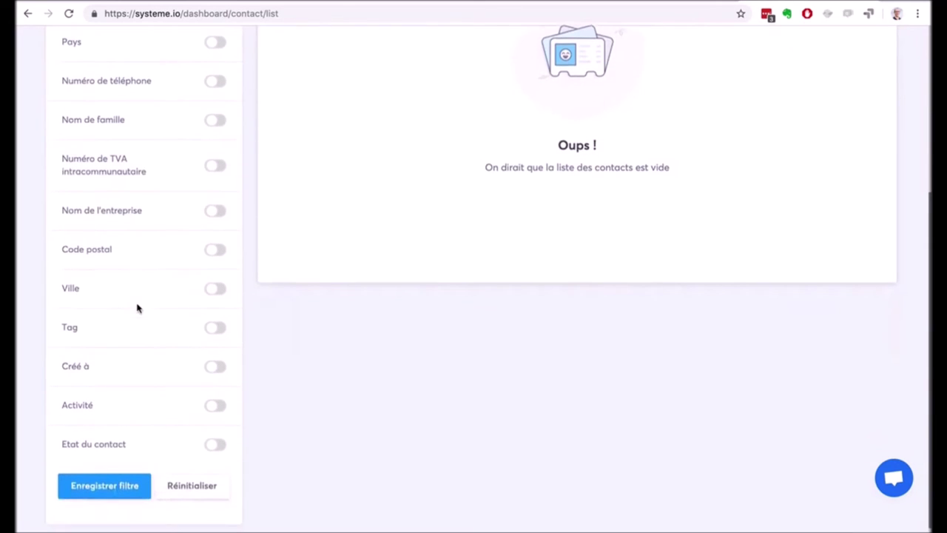
{"action": "scroll", "coordinate": [133, 309], "scroll_direction": "up", "scroll_amount": 6}
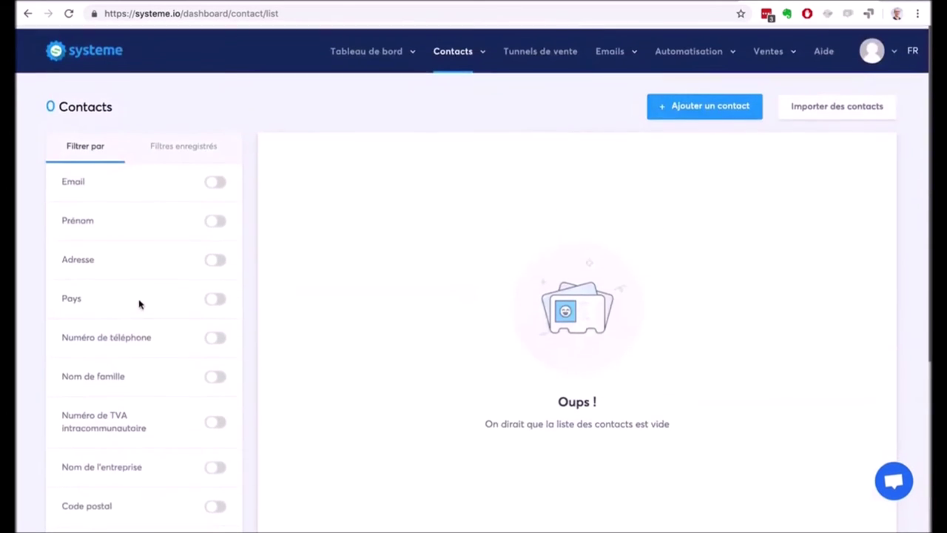
View the tag management page and the list of sales funnels
{"action": "left_click", "coordinate": [451, 93]}
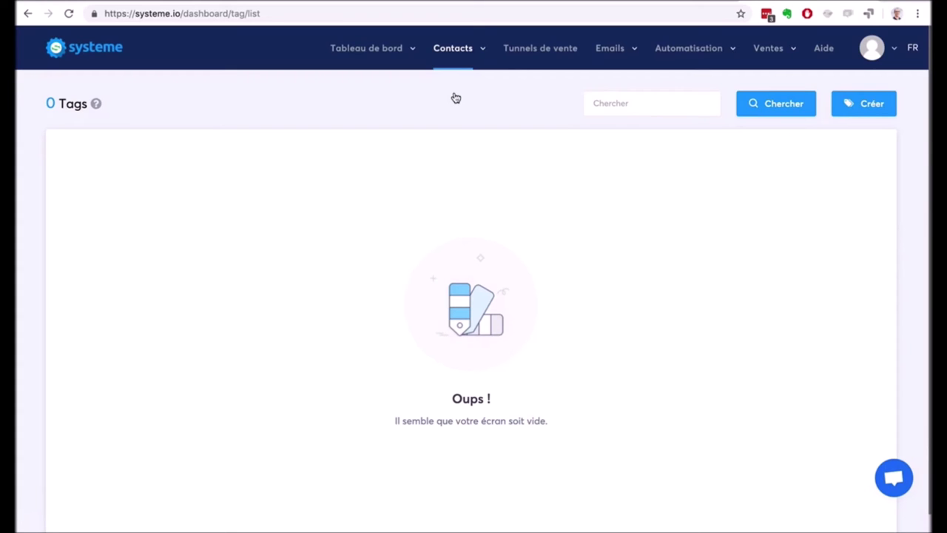
{"action": "left_click", "coordinate": [561, 50]}
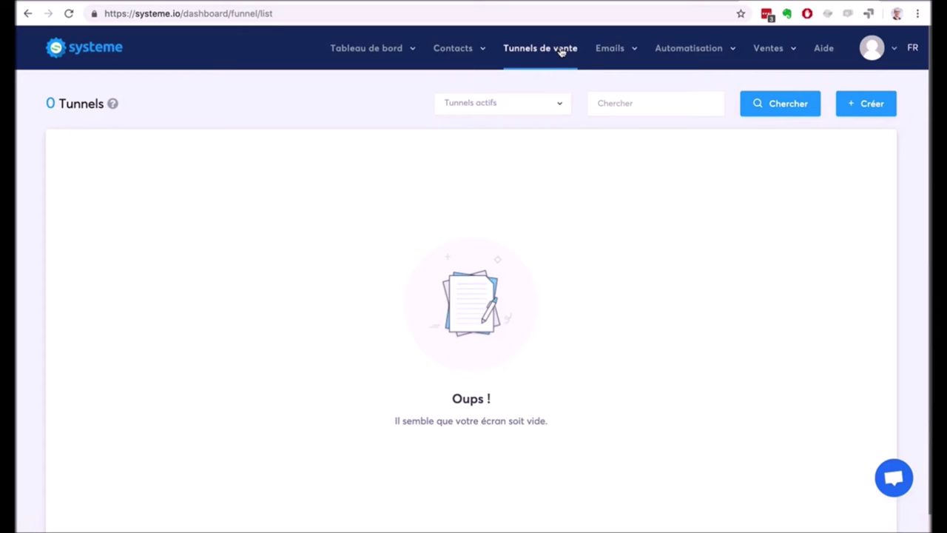
Open the email statistics and examine the charts and the per-address table
{"action": "mouse_move", "coordinate": [610, 55]}
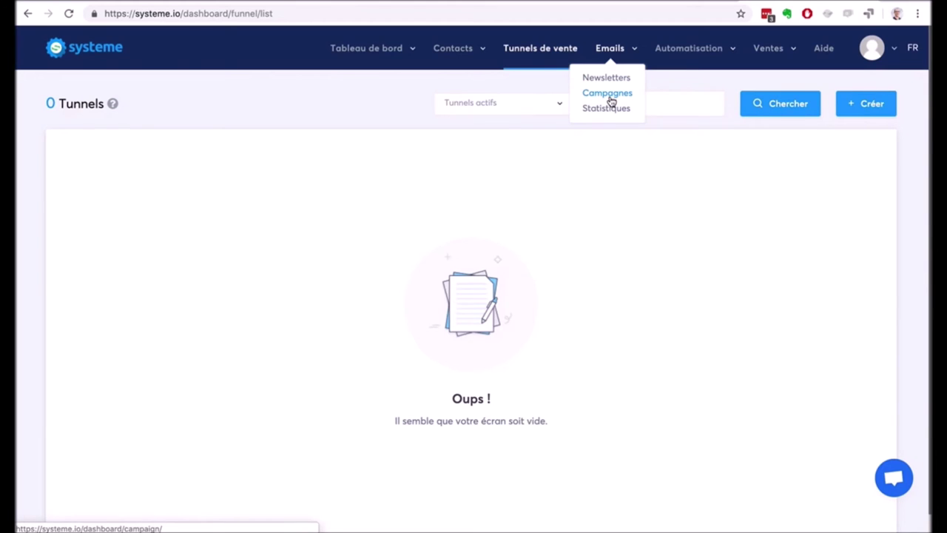
{"action": "left_click", "coordinate": [607, 109]}
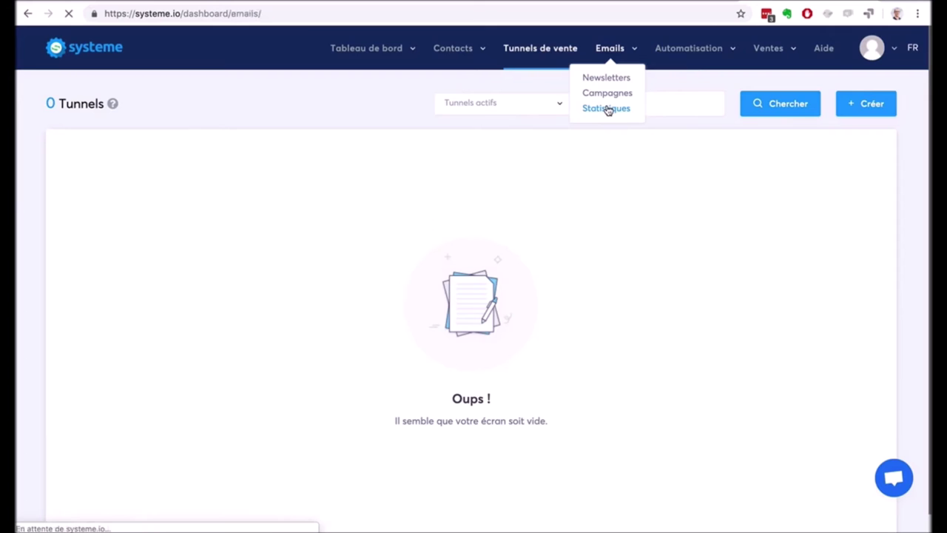
{"action": "scroll", "coordinate": [122, 187], "scroll_direction": "down", "scroll_amount": 3}
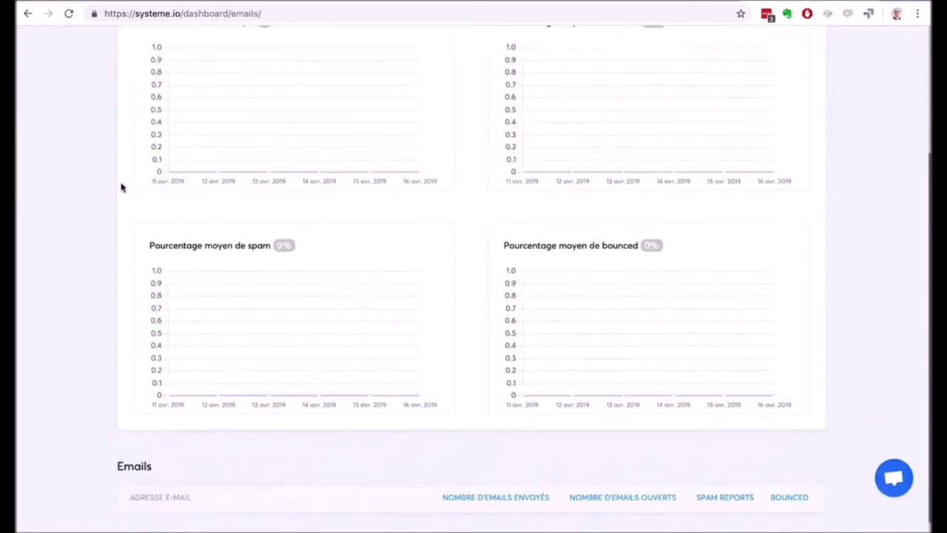
{"action": "scroll", "coordinate": [122, 187], "scroll_direction": "up", "scroll_amount": 3}
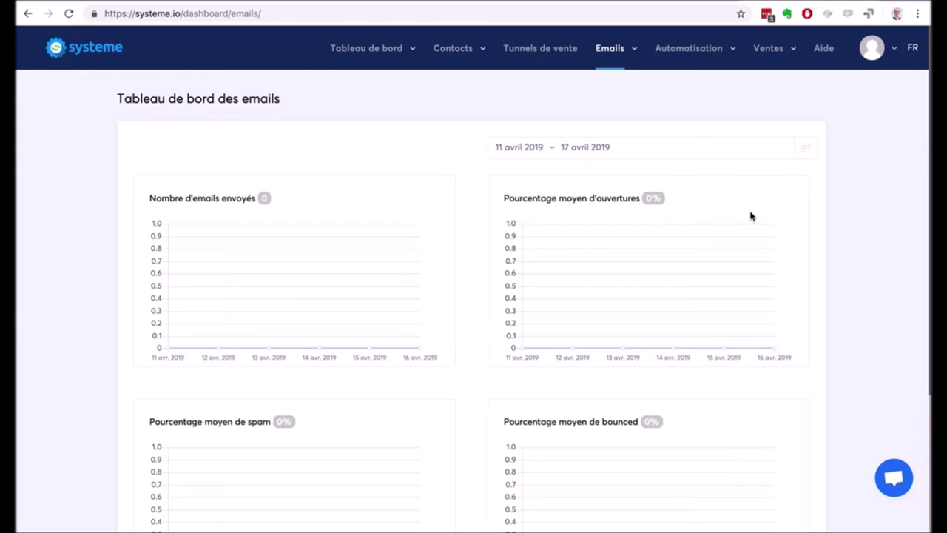
View the automation rules page and the workflow editor's list
{"action": "mouse_move", "coordinate": [696, 56]}
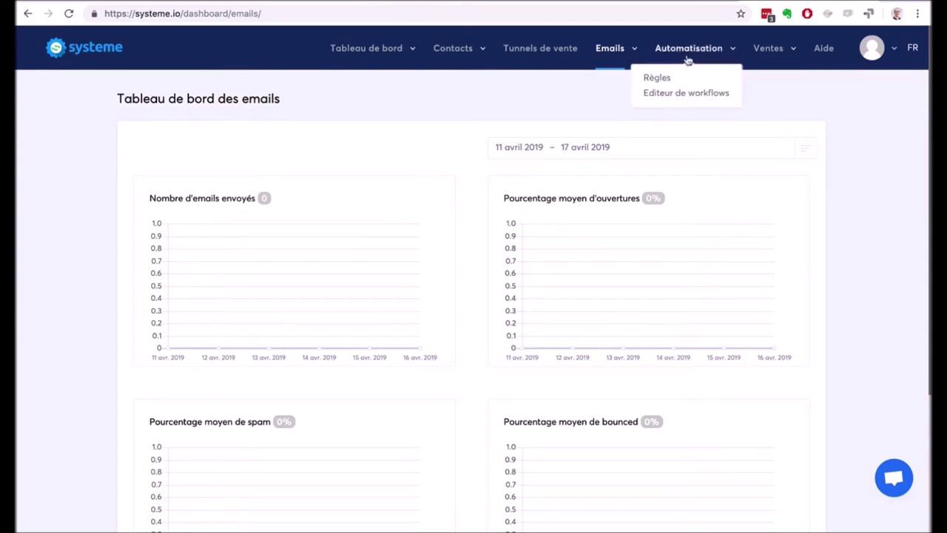
{"action": "left_click", "coordinate": [655, 79]}
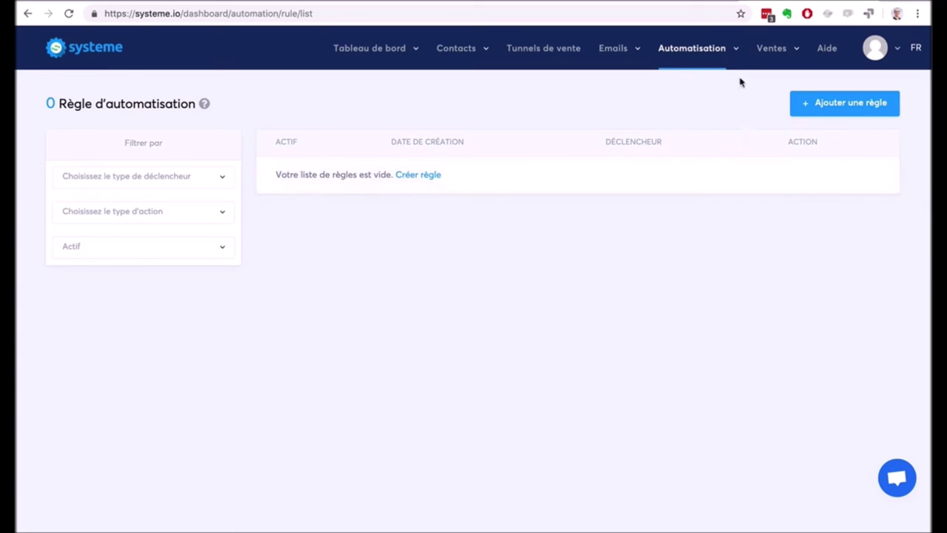
{"action": "mouse_move", "coordinate": [691, 48]}
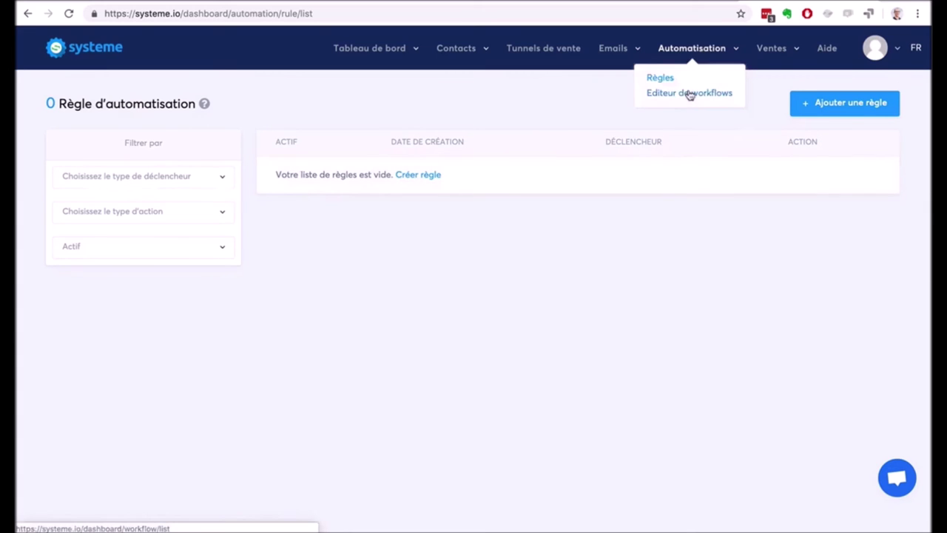
{"action": "left_click", "coordinate": [689, 93]}
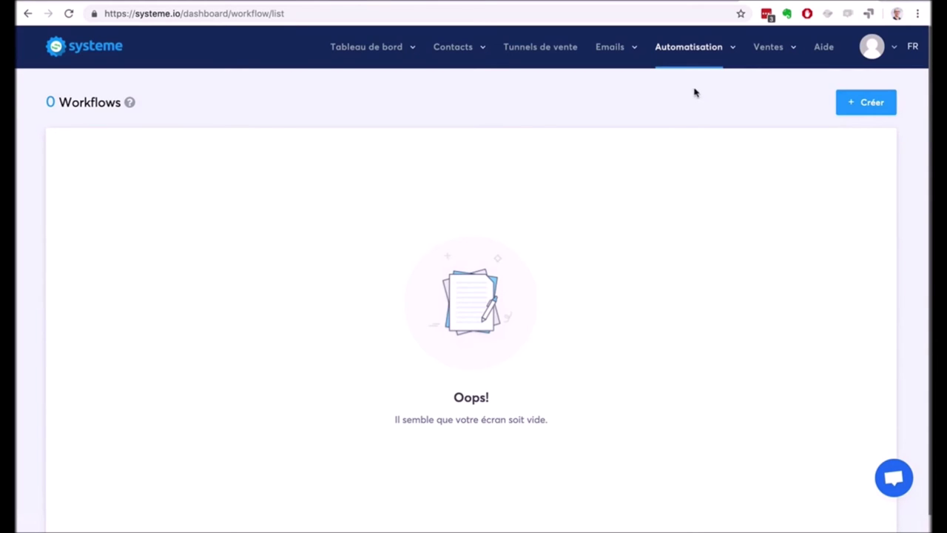
View the product list and show the other sections available under sales
{"action": "mouse_move", "coordinate": [773, 47]}
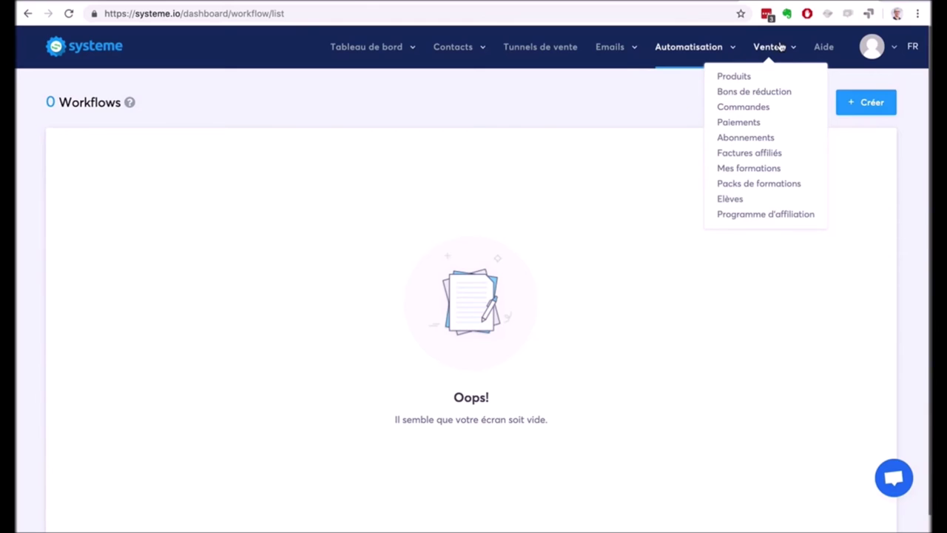
{"action": "left_click", "coordinate": [734, 79]}
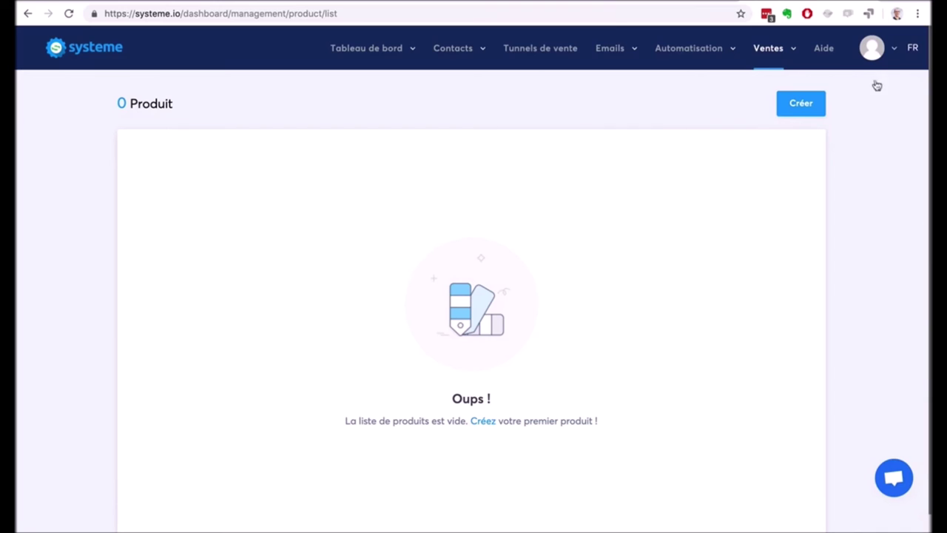
{"action": "left_click", "coordinate": [782, 60]}
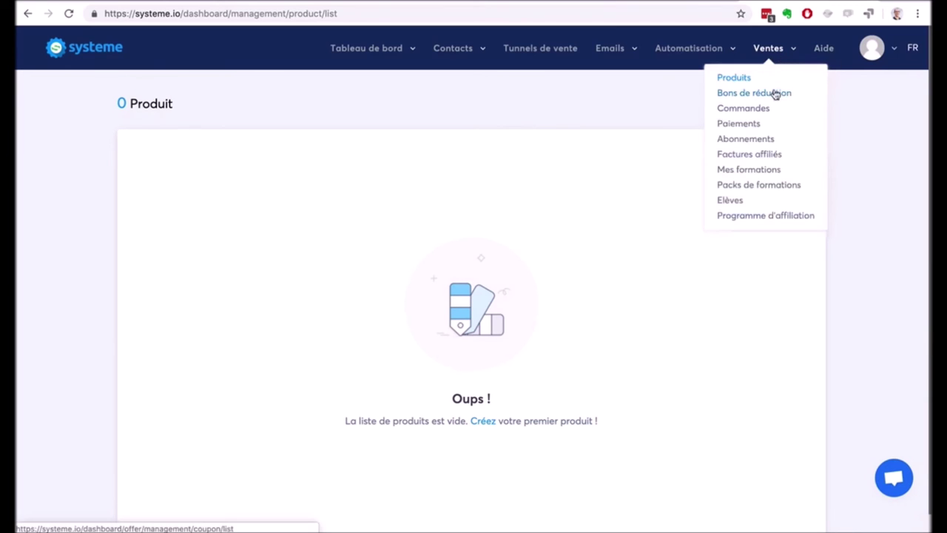
View the discount coupons page and the orders list in the sales section
{"action": "left_click", "coordinate": [775, 94]}
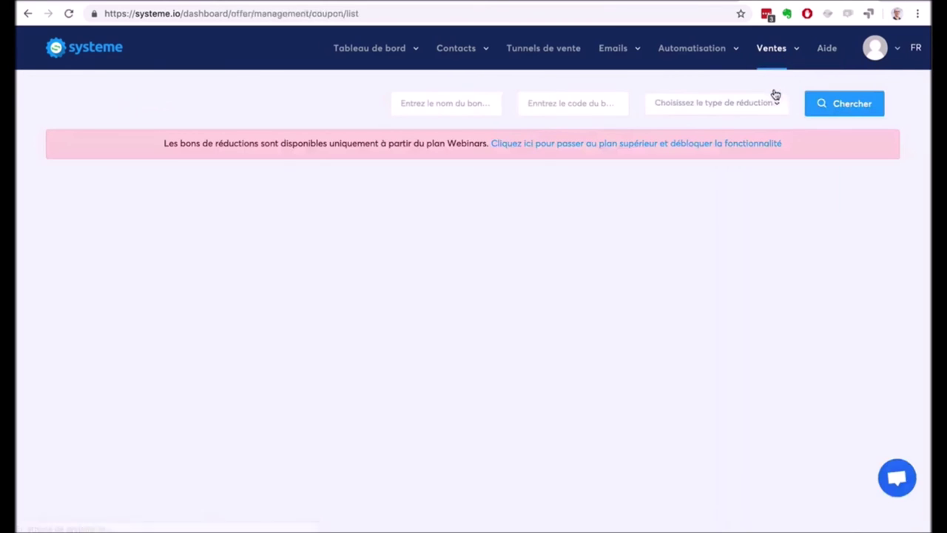
{"action": "left_click", "coordinate": [771, 64]}
{"action": "left_click", "coordinate": [752, 108]}
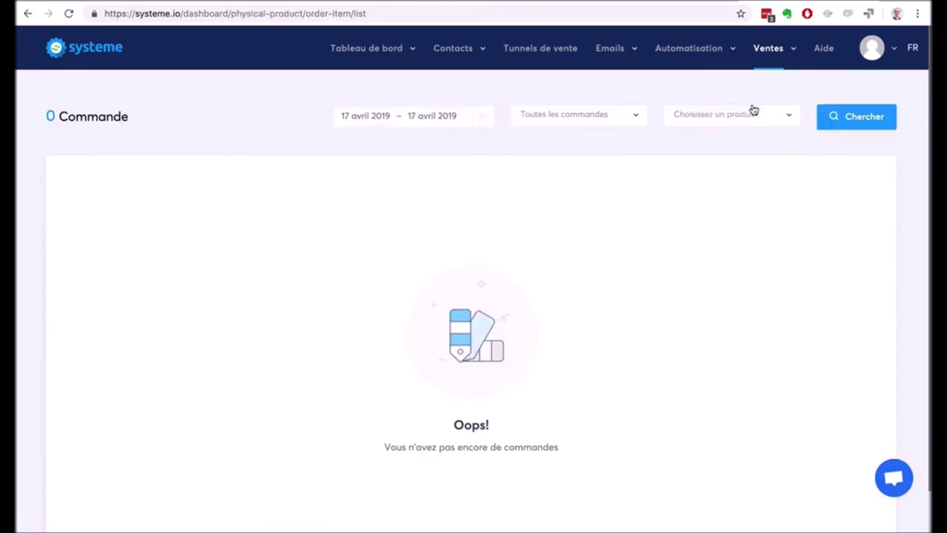
View the payments list and the subscriptions list in the sales section
{"action": "left_click", "coordinate": [762, 65]}
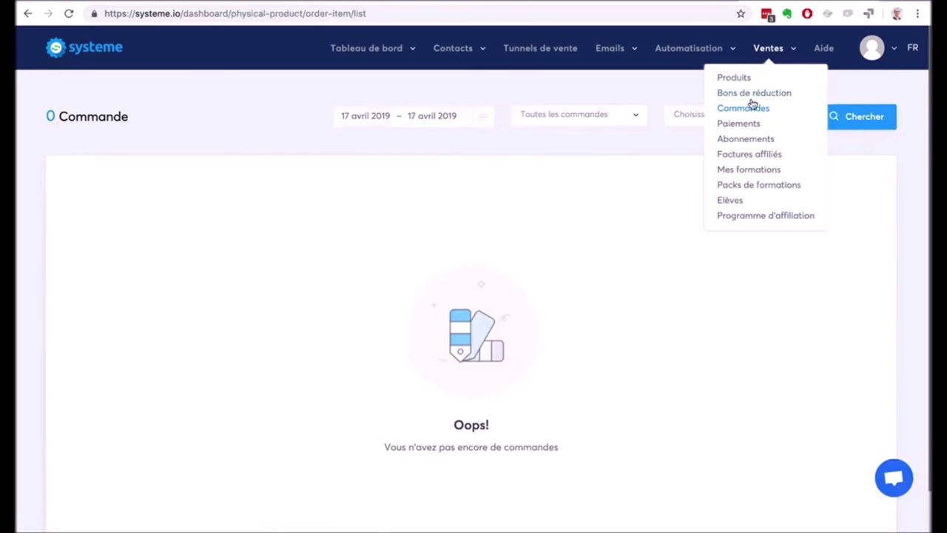
{"action": "left_click", "coordinate": [744, 123]}
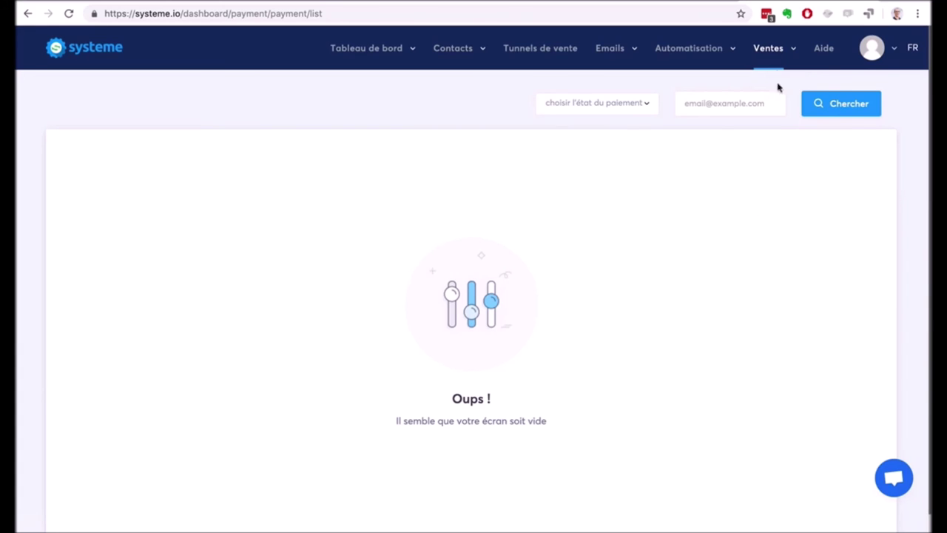
{"action": "mouse_move", "coordinate": [770, 55]}
{"action": "left_click", "coordinate": [748, 140]}
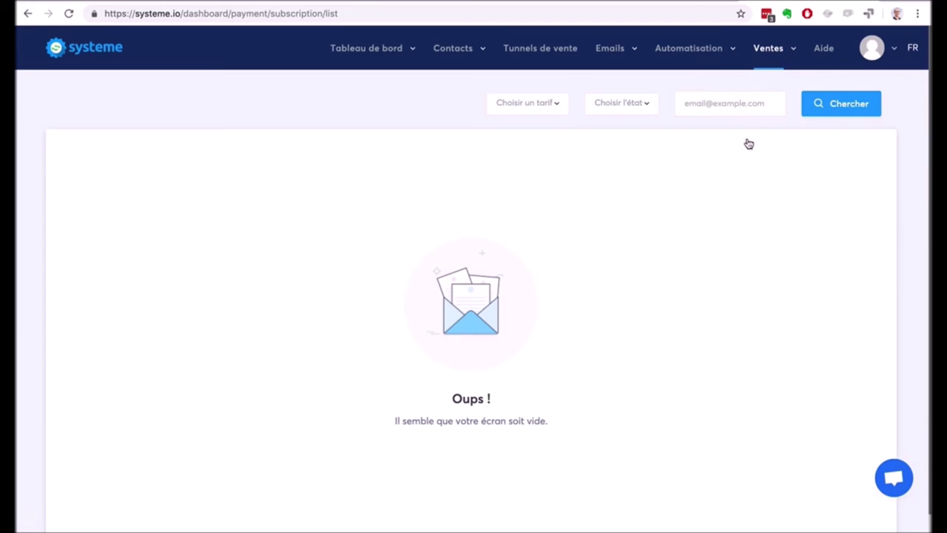
View the affiliate invoices page and the list of training courses
{"action": "mouse_move", "coordinate": [762, 60]}
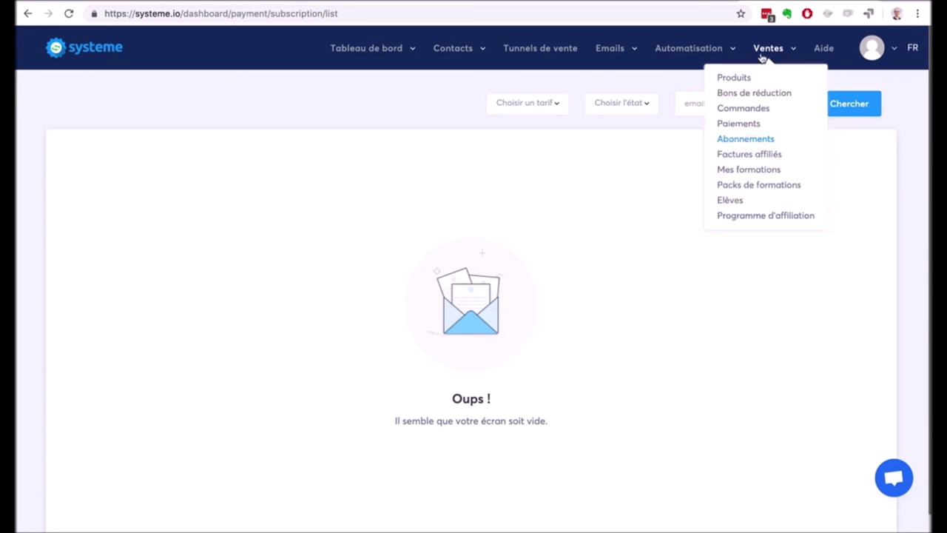
{"action": "left_click", "coordinate": [763, 155]}
{"action": "mouse_move", "coordinate": [768, 49]}
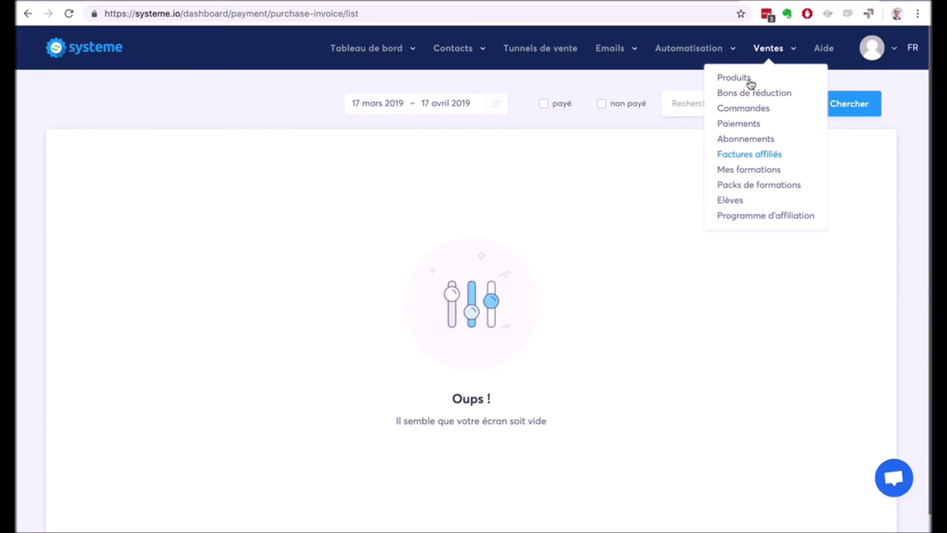
{"action": "left_click", "coordinate": [746, 172]}
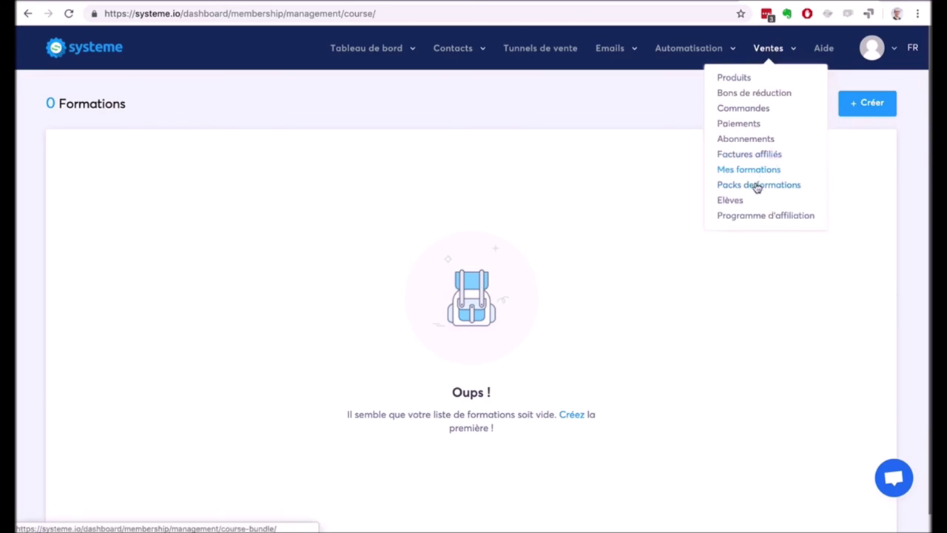
View the course bundles page and the students list
{"action": "left_click", "coordinate": [757, 187]}
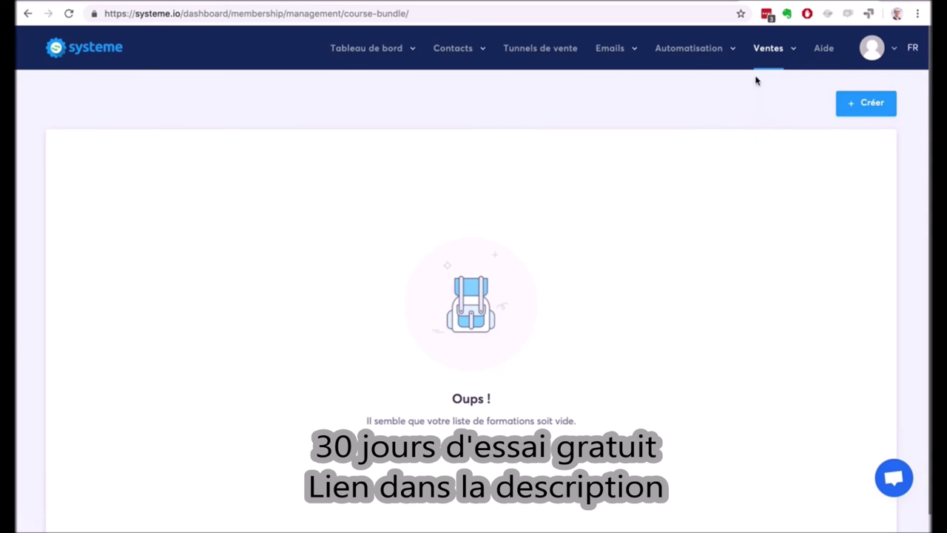
{"action": "left_click", "coordinate": [762, 59]}
{"action": "left_click", "coordinate": [737, 203]}
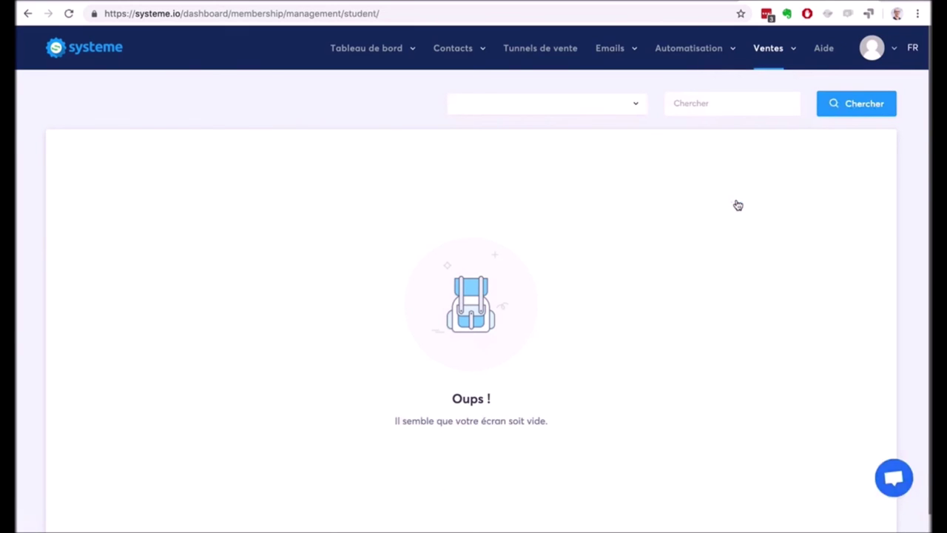
View the affiliate program dashboard and show the settings sections available for the account profile
{"action": "left_click", "coordinate": [765, 59]}
{"action": "left_click", "coordinate": [759, 216]}
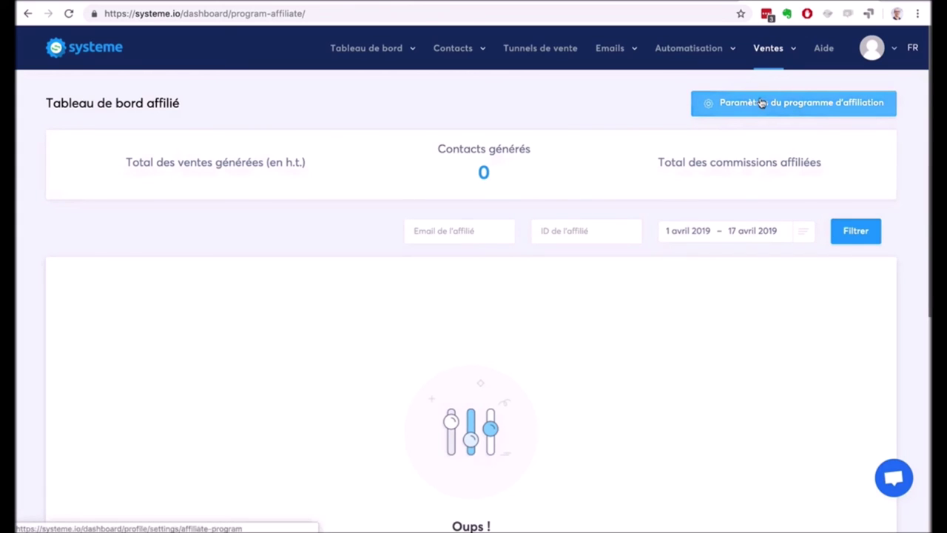
{"action": "left_click", "coordinate": [886, 48]}
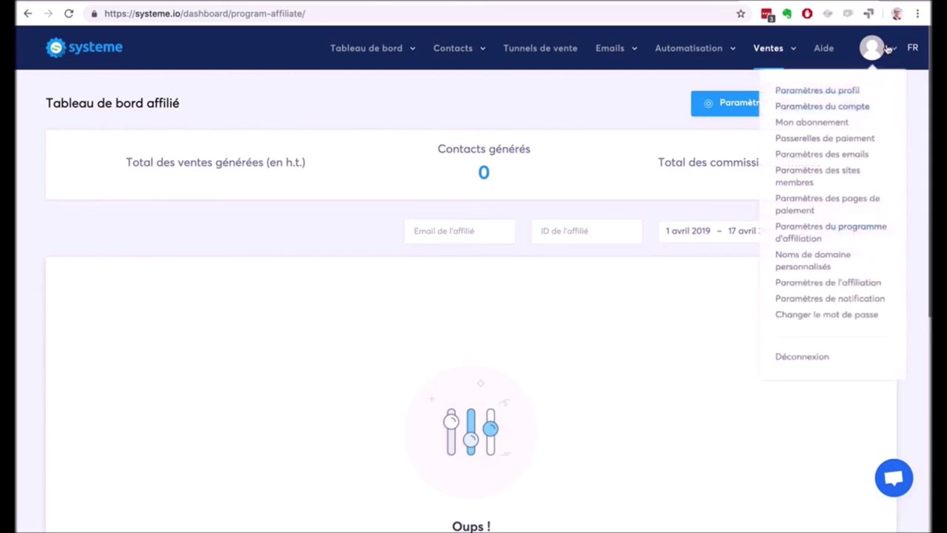